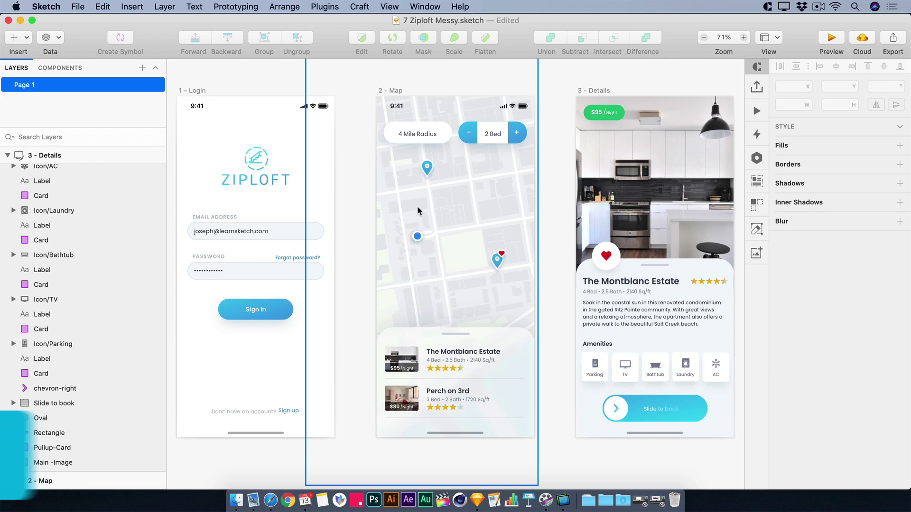
Step: Select a nested layer in the Map artboard's street-map group and drag it to a new spot
left_click(418, 206, "super")
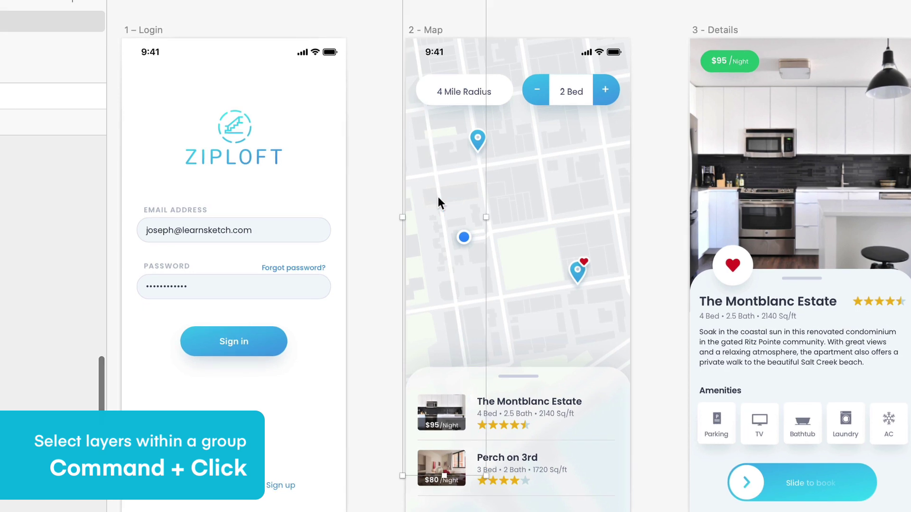
mouse_move(452, 188)
left_mouse_down()
mouse_move(431, 196)
mouse_move(434, 204)
left_mouse_up()
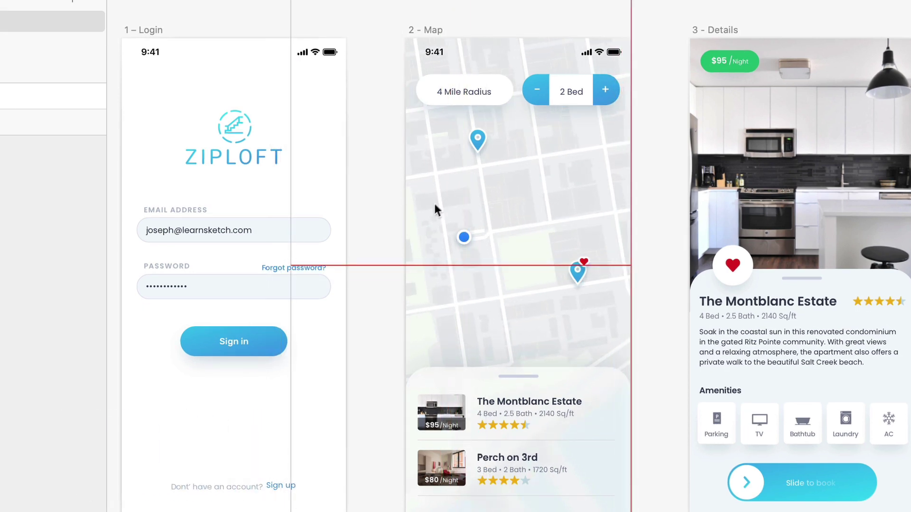
left_click_drag(436, 209, 435, 211)
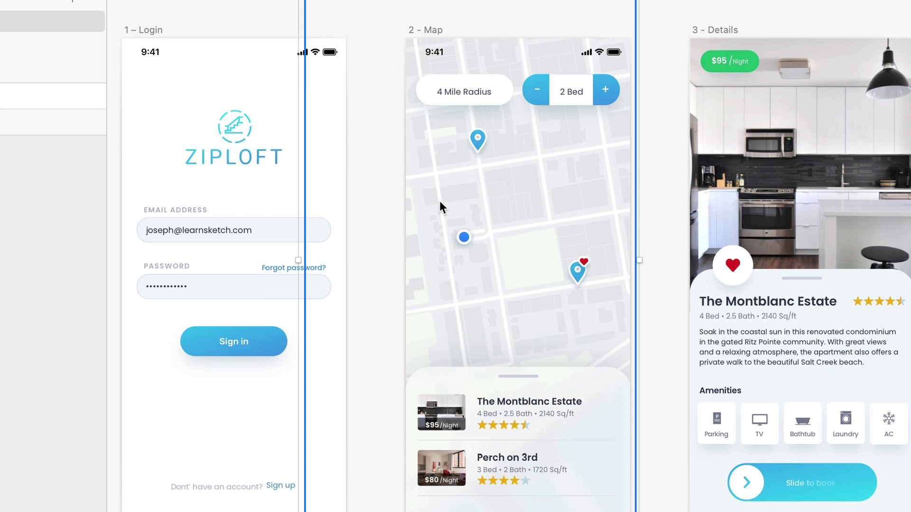
Step: Directly select a single street line path inside the Map artboard's map
left_click(439, 201)
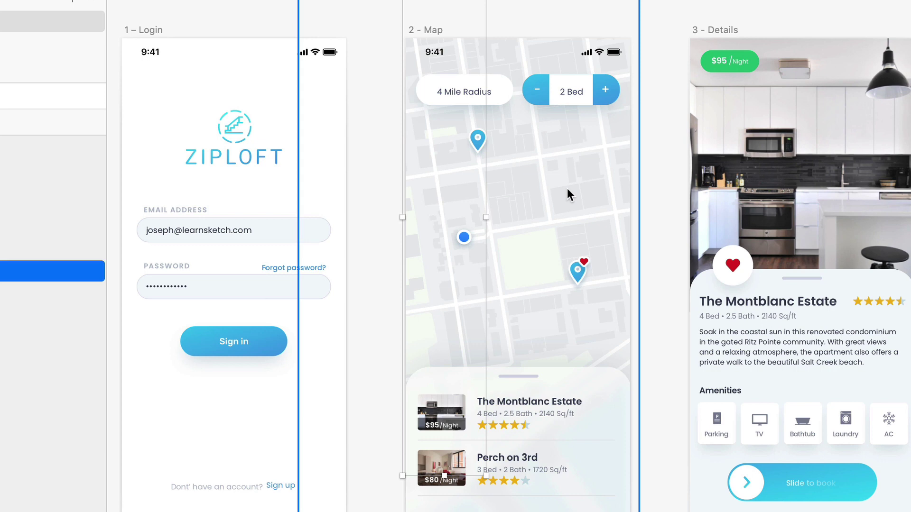
Step: Drag the street line across the map with edge distances showing, then undo the move
key("alt")
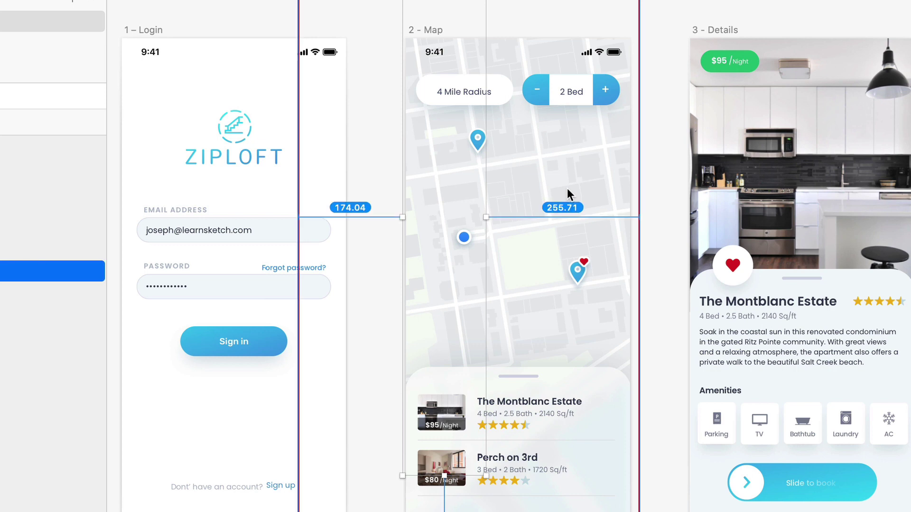
mouse_move(567, 188)
left_mouse_down()
mouse_move(614, 158)
mouse_move(589, 173)
mouse_move(593, 138)
mouse_move(583, 150)
left_mouse_up()
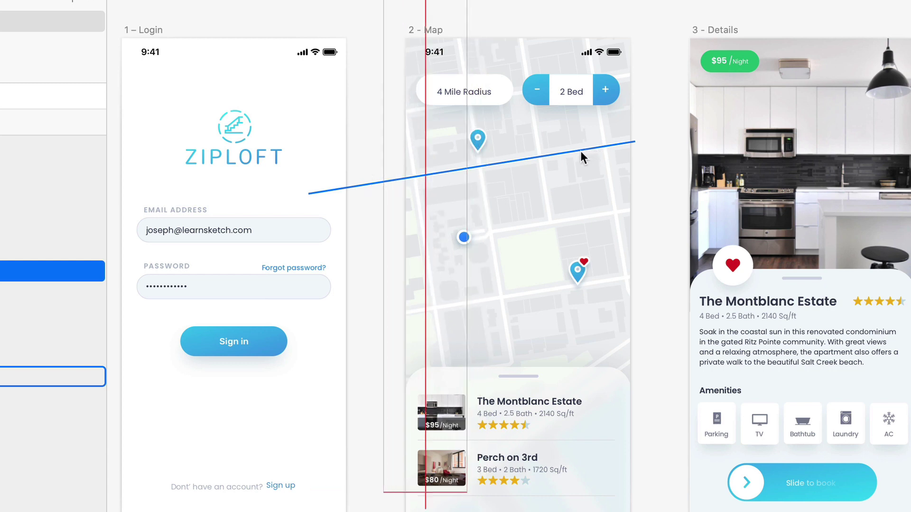
key("ctrl+z")
Step: Check edge distances, then nudge the street line right and back left
key("alt")
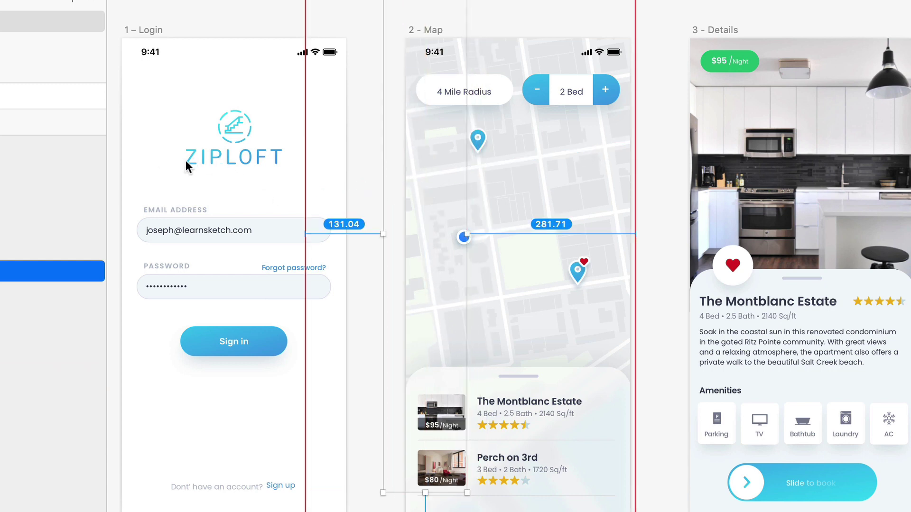
key("Escape")
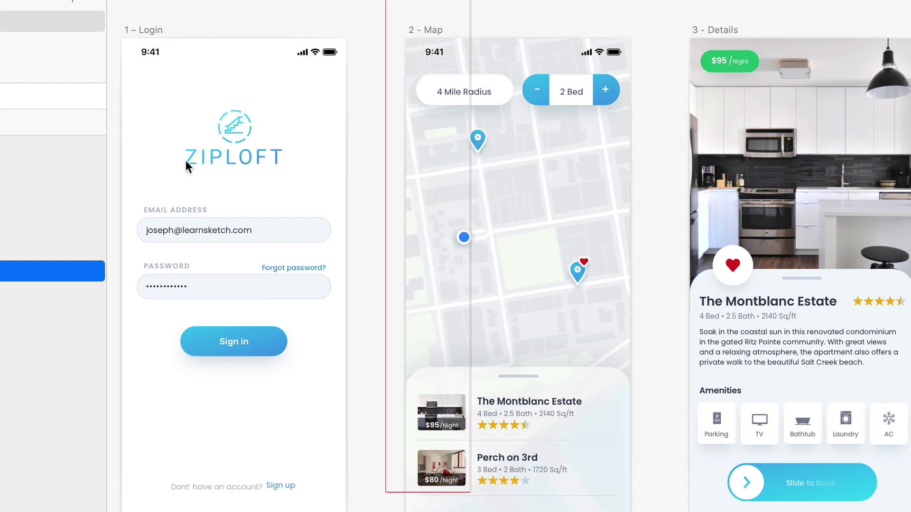
key("shift+Right")
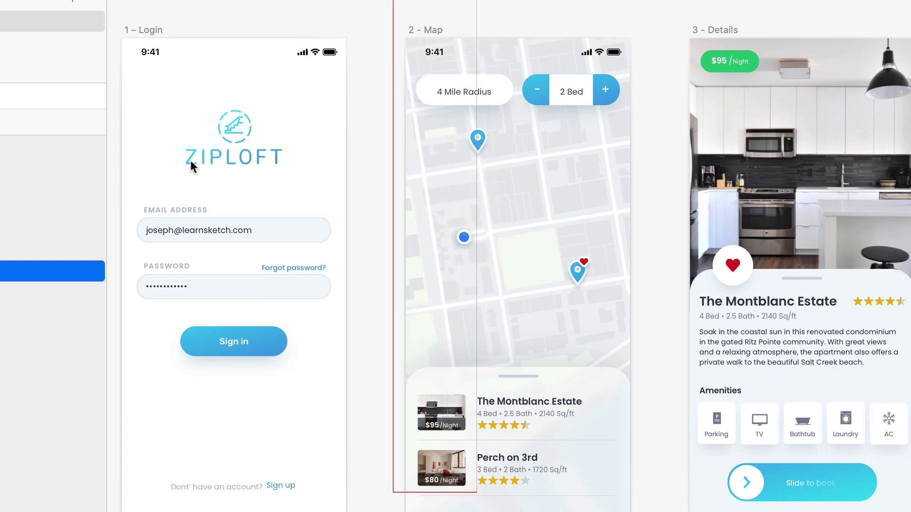
key("shift+Left")
key("shift+Left")
key("Right")
key("Right")
key("Right")
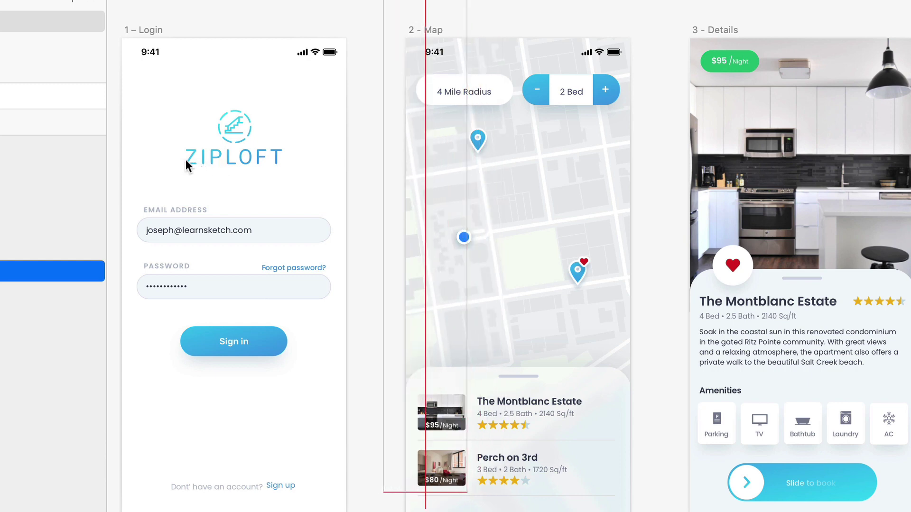